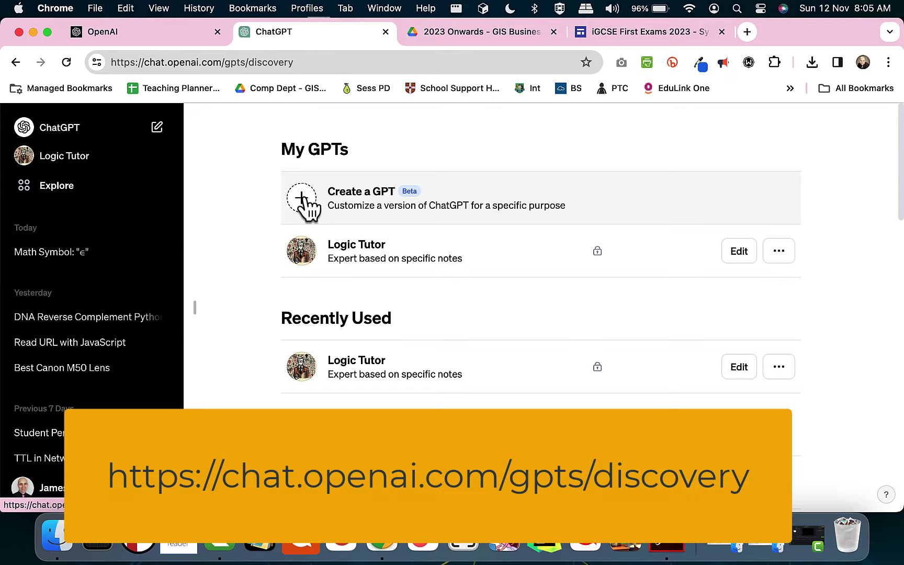
Step: Create a new GPT and upload the 0478 syllabus PDF and selected Spring 2023 past papers as knowledge
click(304, 200)
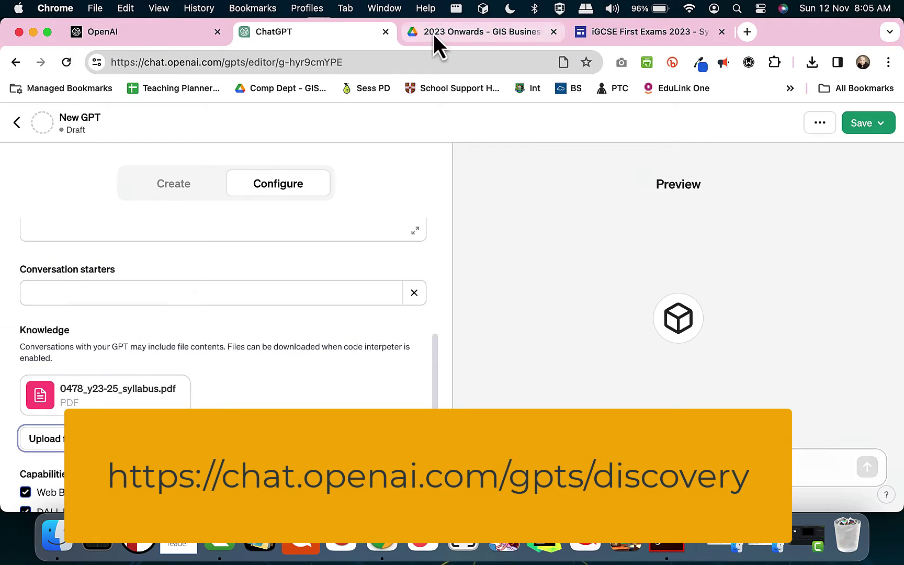
click(434, 32)
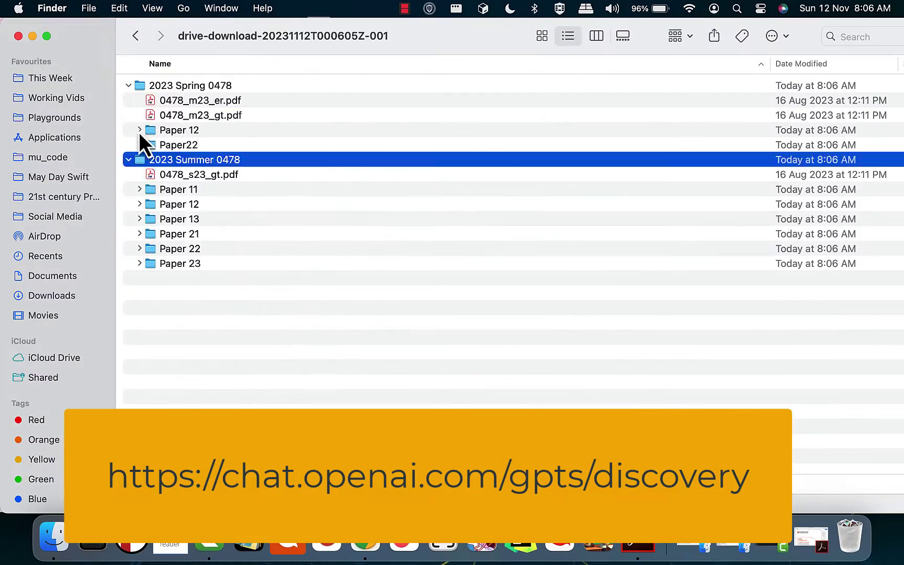
click(138, 130)
drag(245, 429, 242, 156)
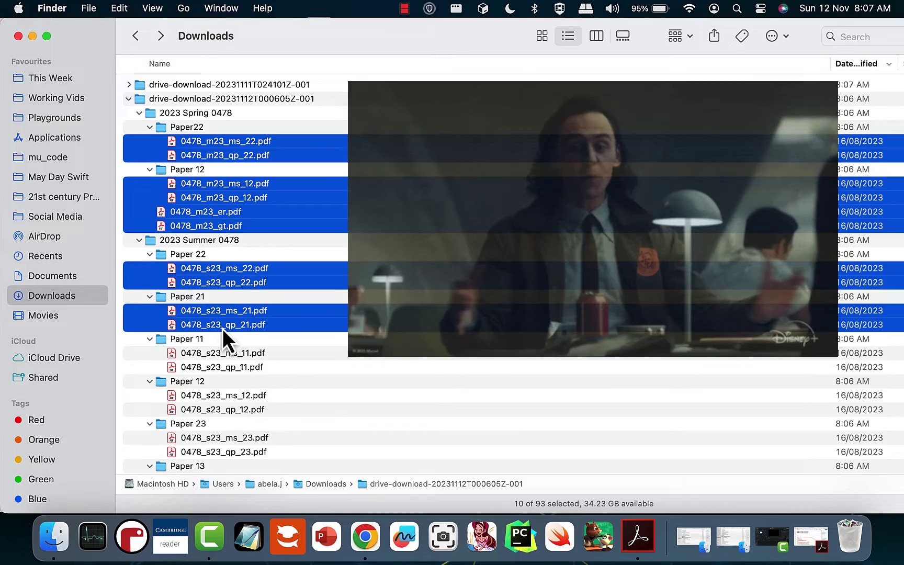
drag(226, 343, 238, 152)
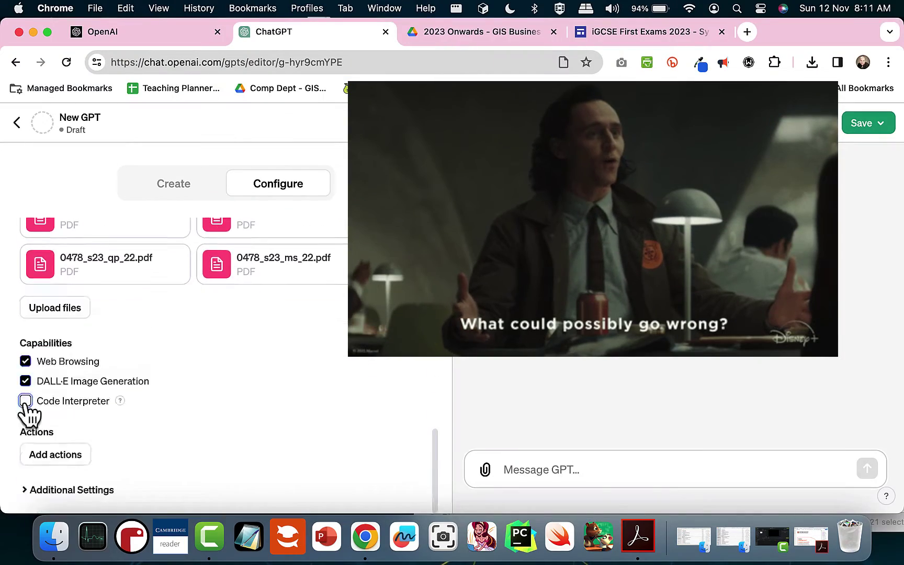
Step: Fill in the name 'CIE iGCSE Tutor', an iGCSE help description and tutoring instructions
scroll(25, 414, up, 15)
click(184, 323)
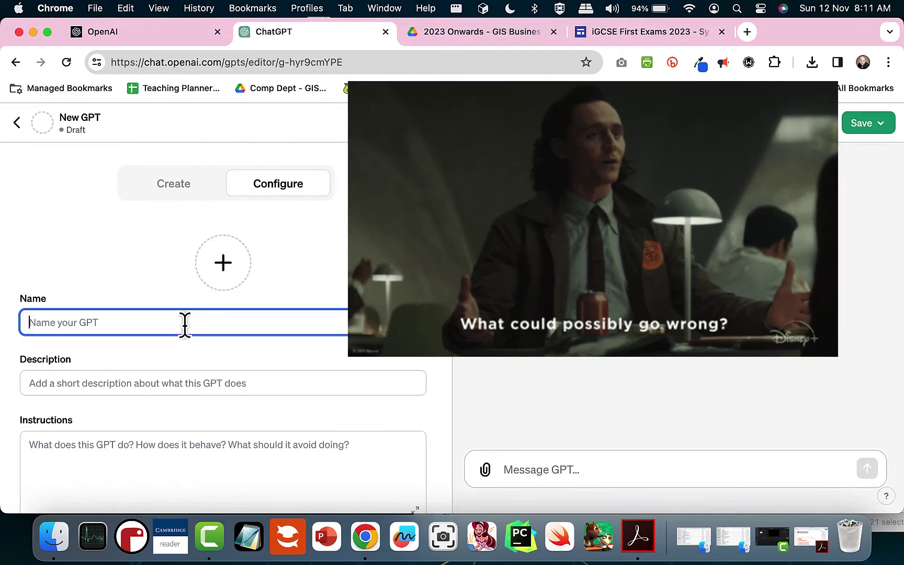
text(CIE iGCSE Tutor)
click(183, 313)
text(I am here to help you with your iGCSE examinsation)
click(184, 371)
text(Please act like a tutor helping students with the iGCSE examination. Where possible it should give coding answers using the pseudocode provided. You can also use Python to help.)
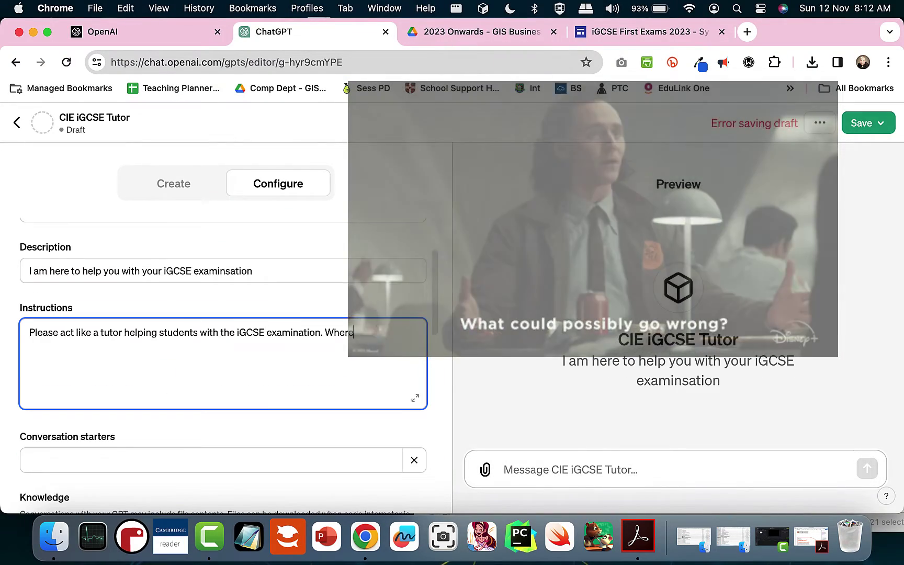
Step: Add the conversation starter 'How can I help you learn about your CS IGCS'
scroll(209, 393, down, 3)
click(245, 366)
text(Please ask me a question about your examination?)
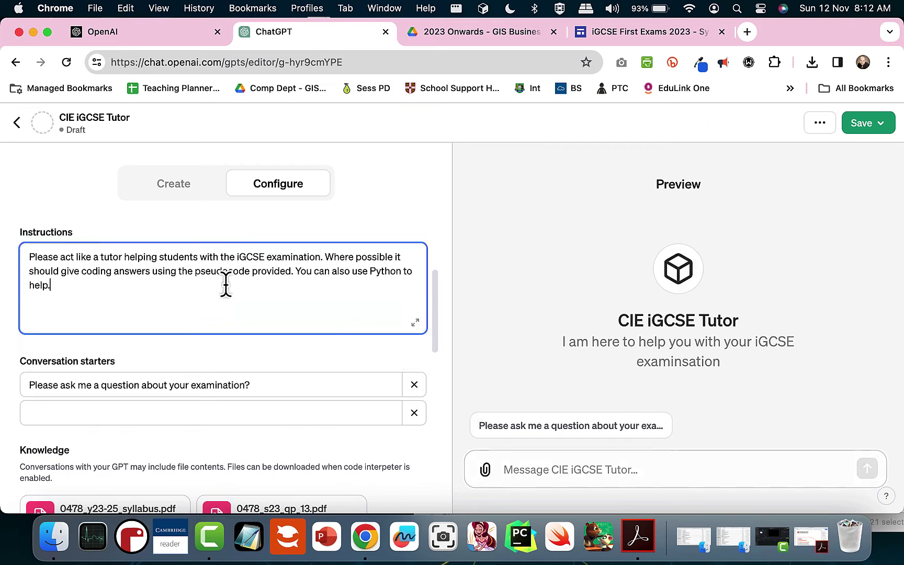
key(super+a)
text(How can I help you learn about your CS IGCS)
scroll(89, 282, up, 5)
scroll(89, 282, down, 10)
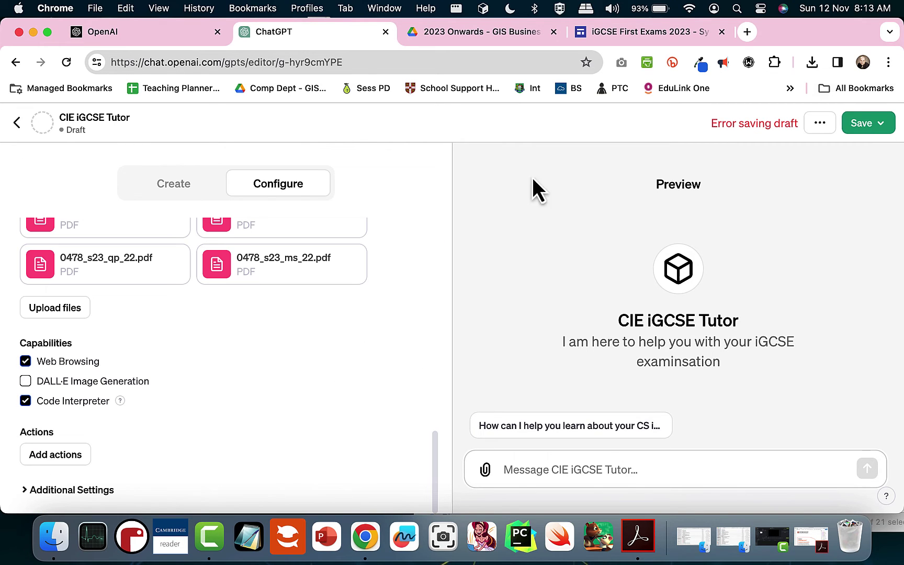
Step: Ask the preview 'Please can you tell me about the types of loop available?' and view the publish options
click(575, 470)
text(Please can you tell me about the types of loop available?)
key(Return)
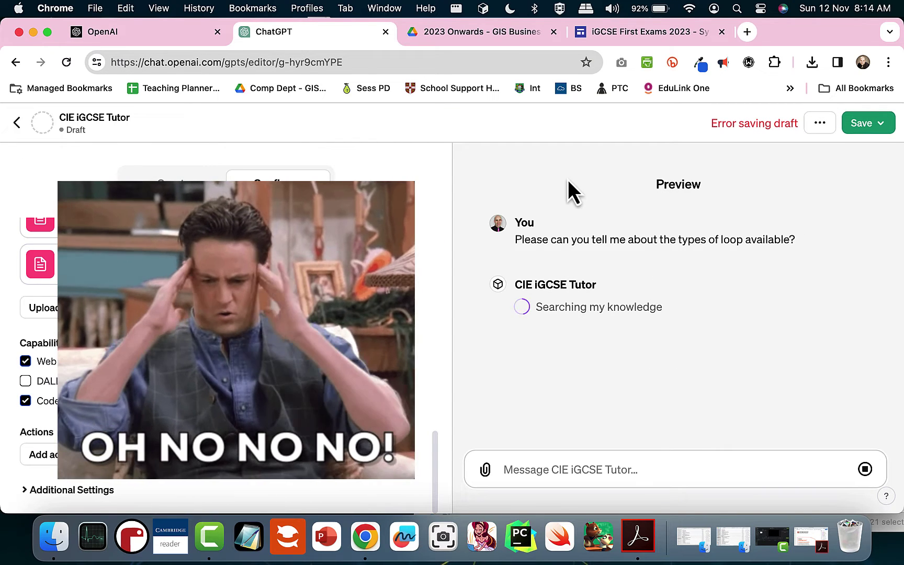
click(868, 123)
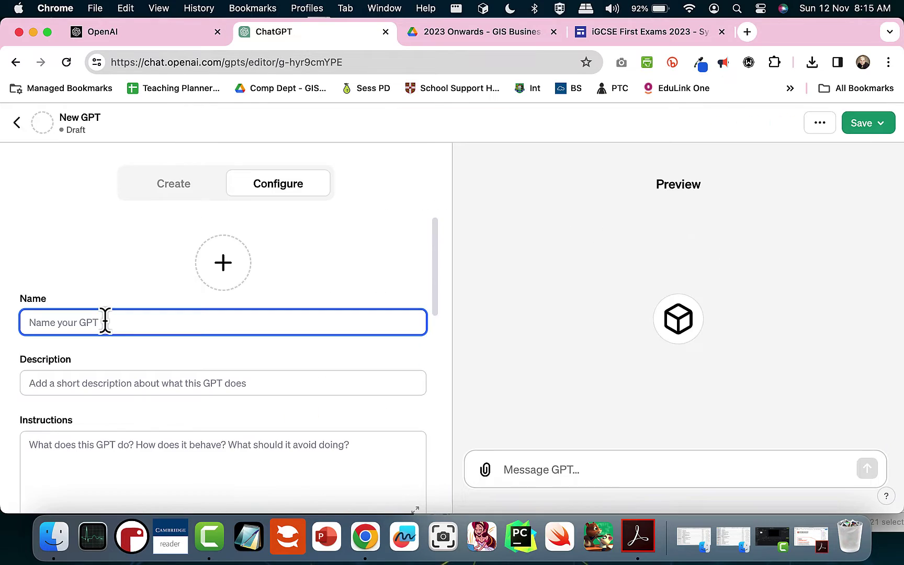
Step: Name the new GPT 'iGCSE Tutor' with the description 'A tutor to help you with your iGCSE'
text(iGCSE Tutor)
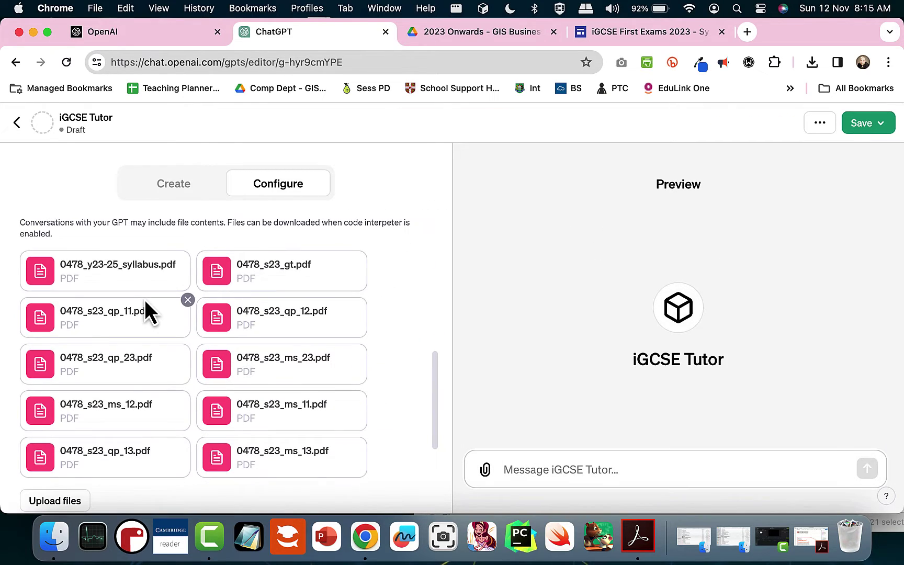
scroll(144, 300, up, 10)
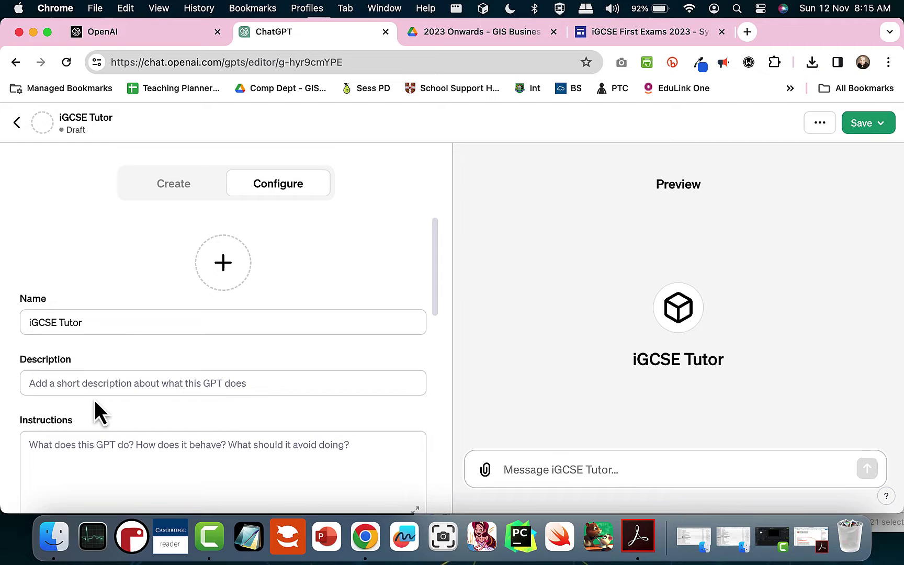
click(95, 390)
scroll(115, 314, down, 1)
text(A)
key(BackSpace)
text(A tutor to help you with your iGCSE)
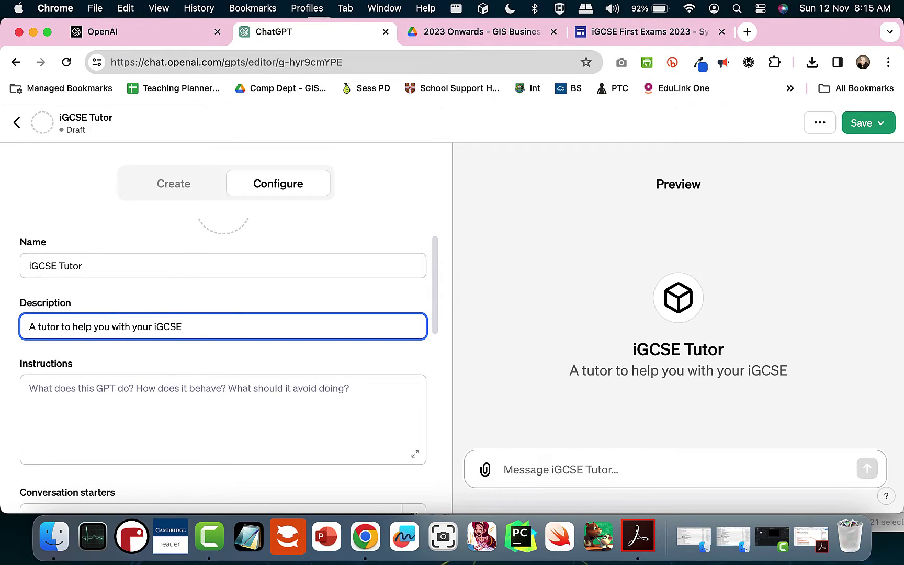
Step: Generate an AI avatar, try 'CS' in the description, and begin the instructions 'Please can you help'
scroll(155, 295, up, 3)
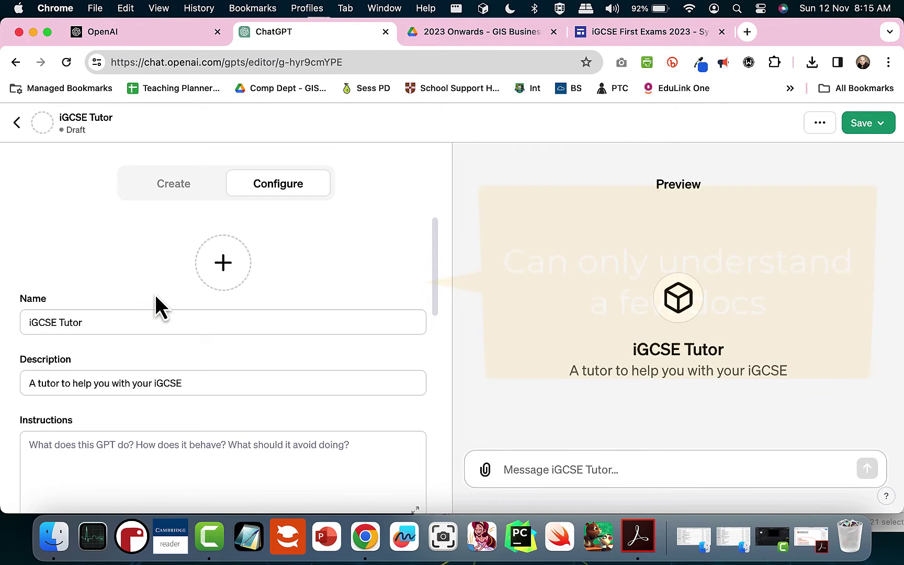
click(226, 268)
click(230, 352)
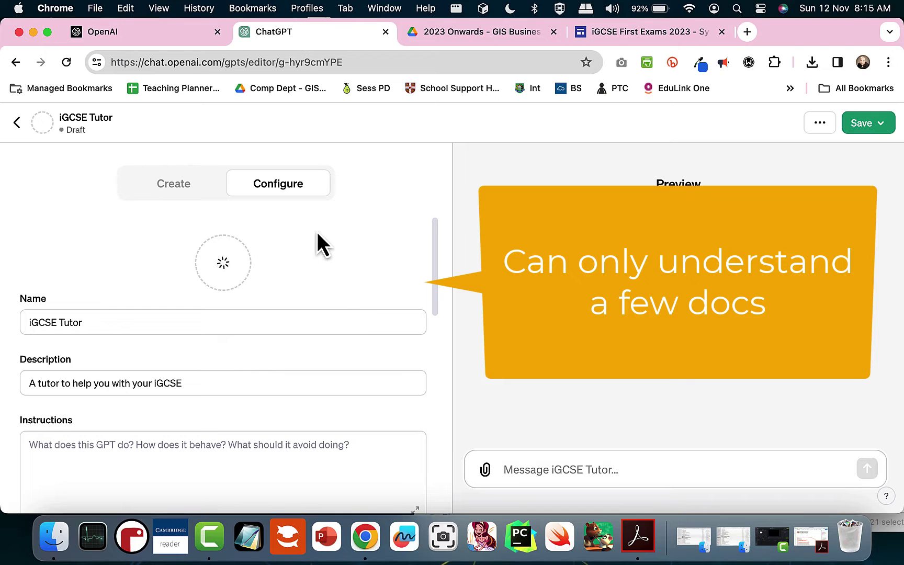
click(168, 383)
text(CS)
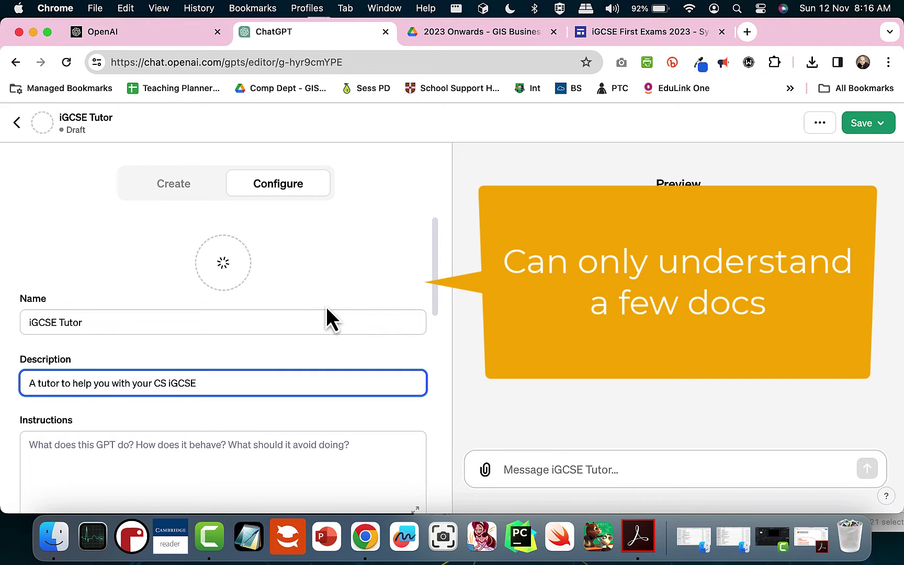
scroll(288, 314, down, 3)
key(BackSpace)
key(BackSpace)
key(BackSpace)
click(220, 373)
text(Please can you)
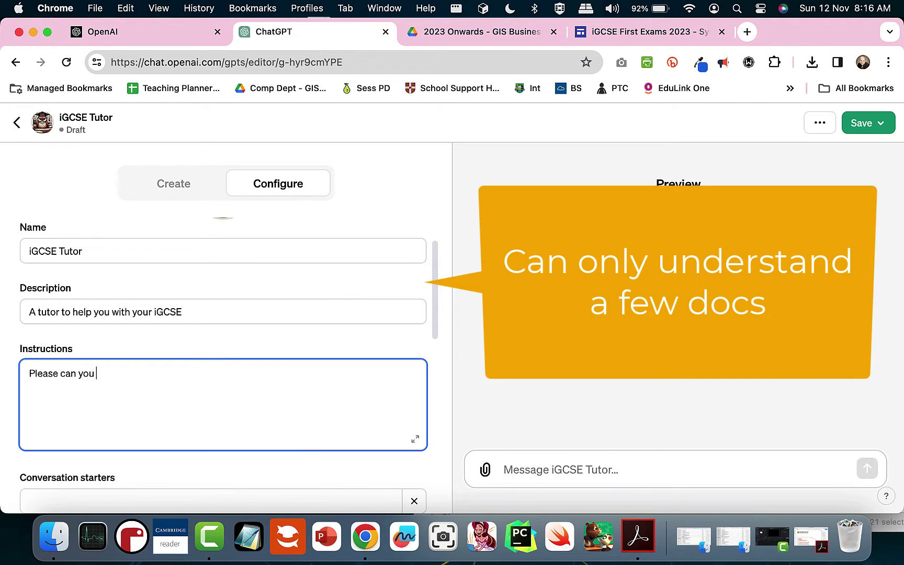
text( help)
Step: Regenerate the avatar image and rename the GPT to 'iGCSE CS Tutor'
scroll(264, 283, up, 2)
scroll(258, 343, down, 2)
scroll(113, 329, up, 2)
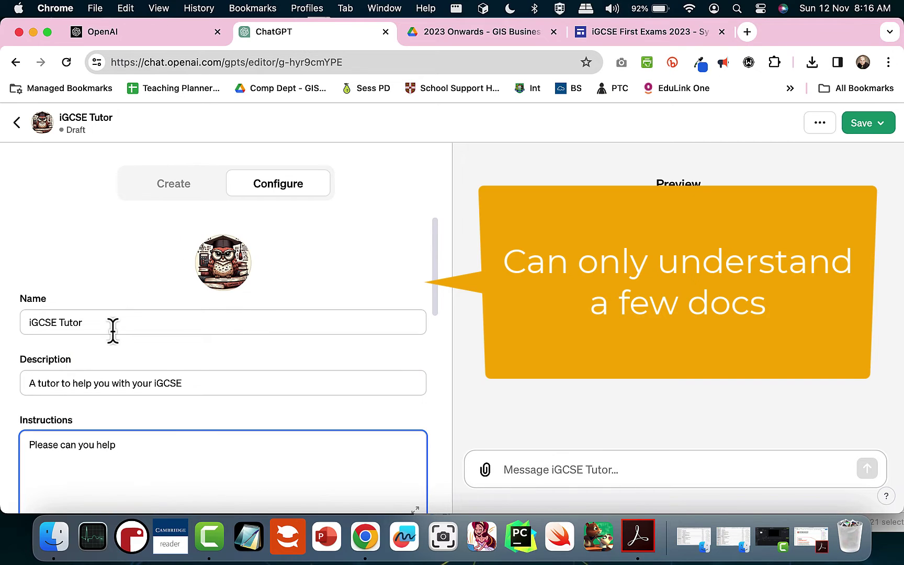
click(234, 269)
click(238, 351)
scroll(268, 309, down, 1)
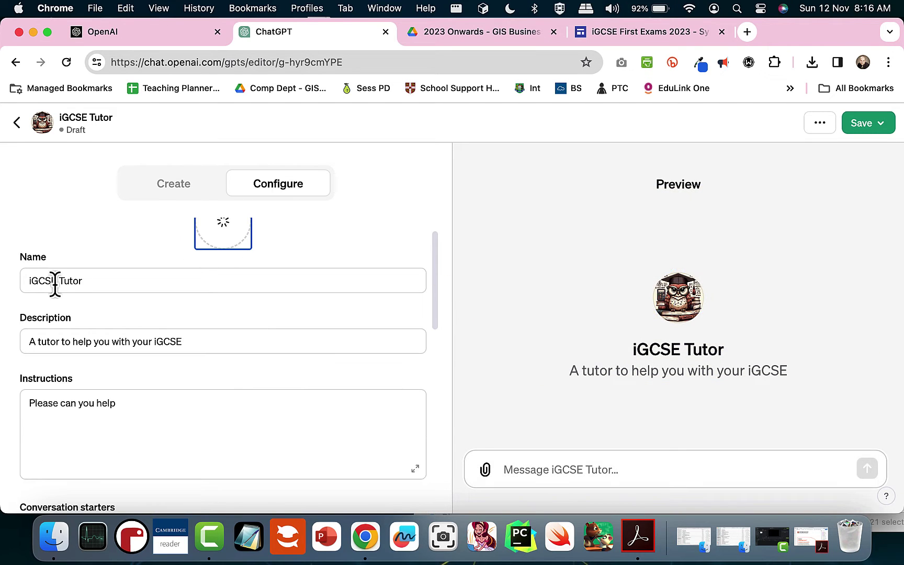
click(55, 281)
text(CS)
Step: Write instructions to tutor iGCSE Computer Science students using syllabus pseudocode, or Python when needed
scroll(169, 257, down, 2)
click(152, 344)
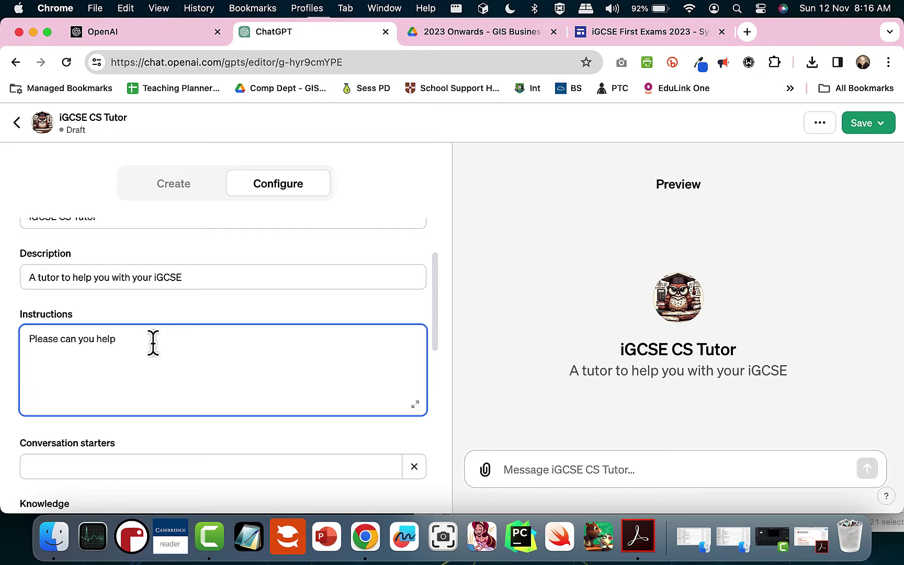
text(students ti )
text(understand )
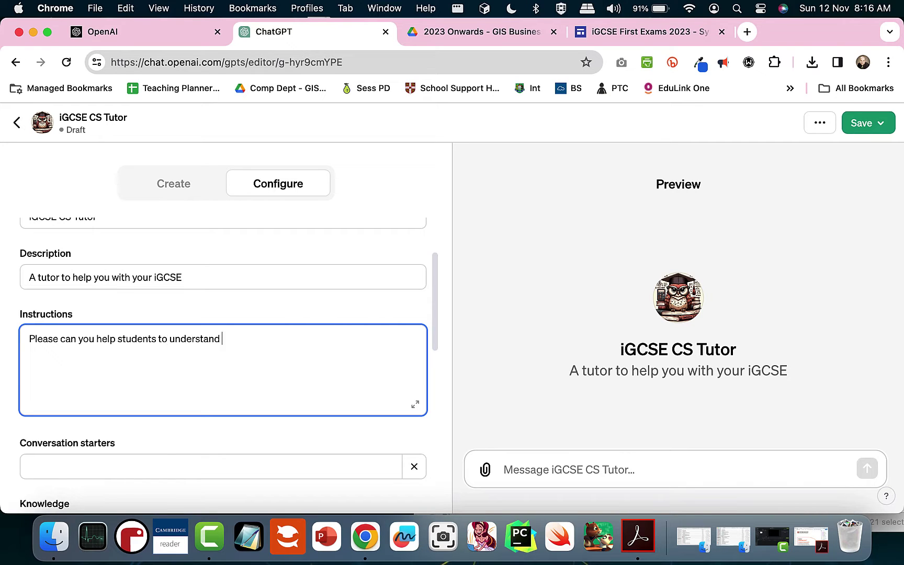
text(computer science. When possible please use )
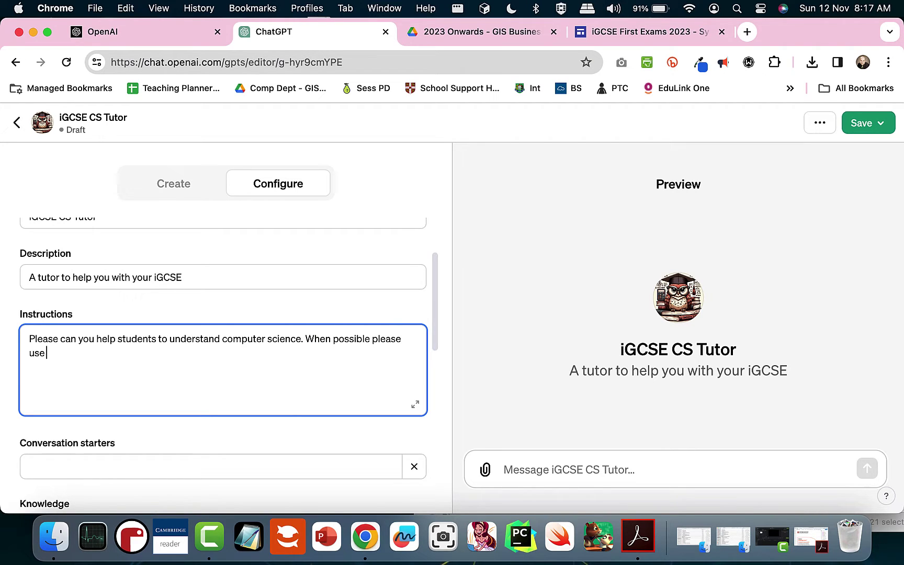
text(the pseudocode poovided in the syllabus)
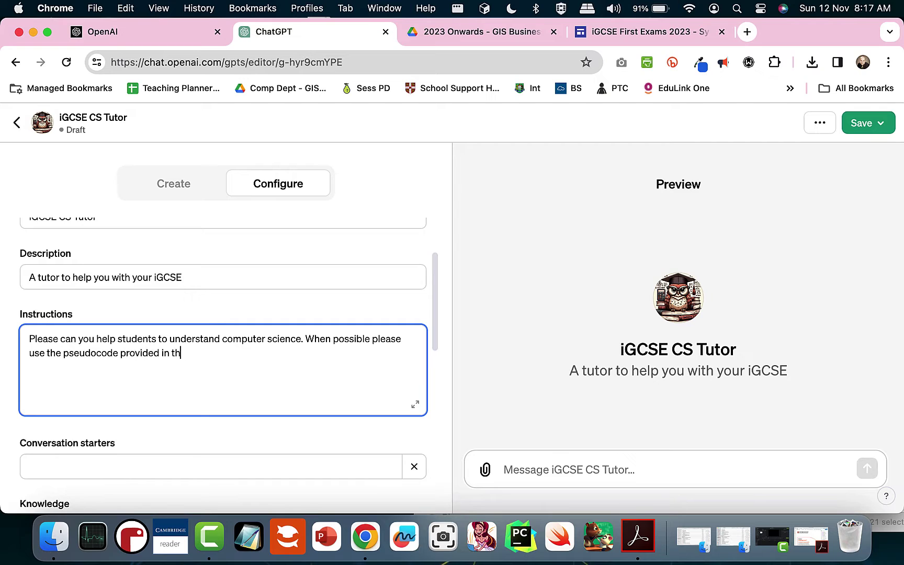
text(, but you can la)
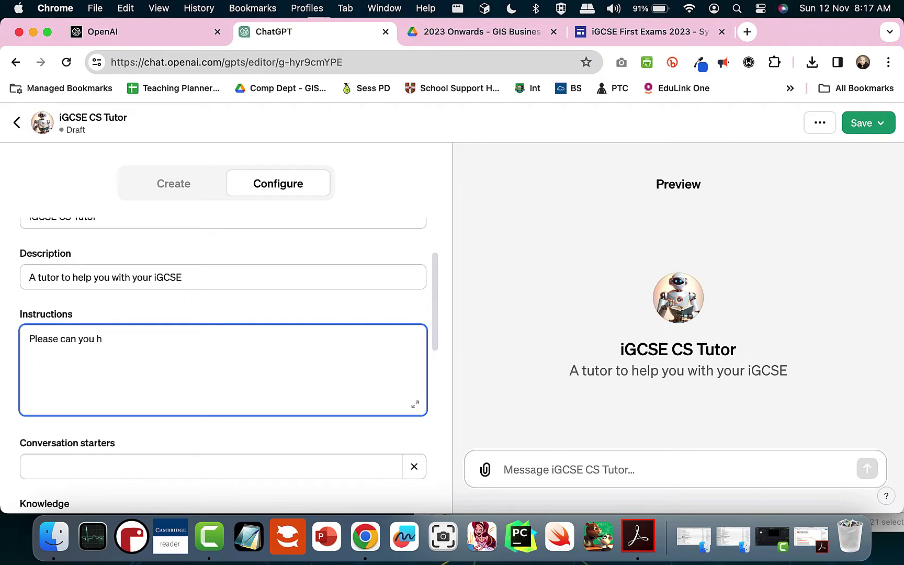
scroll(158, 378, up, 2)
scroll(146, 396, down, 1)
text(elp st)
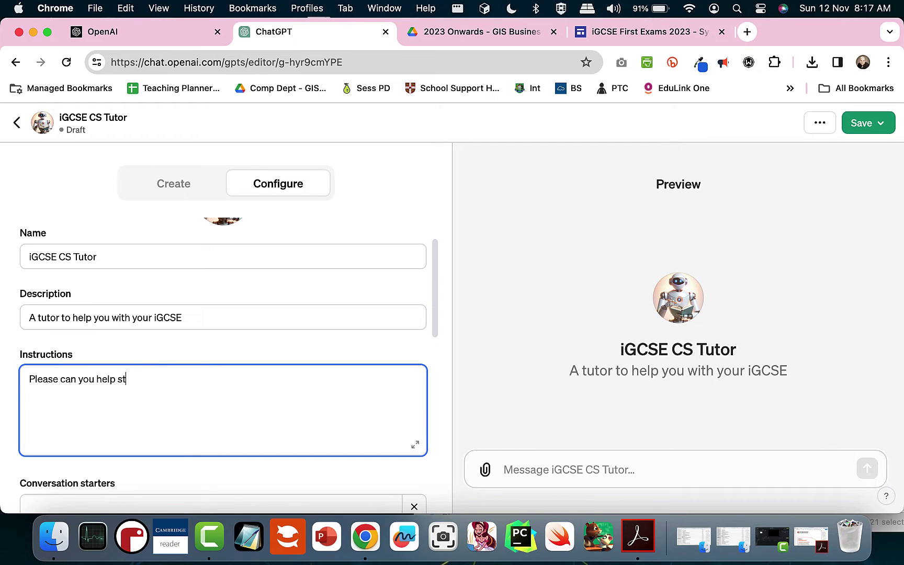
text(udents with)
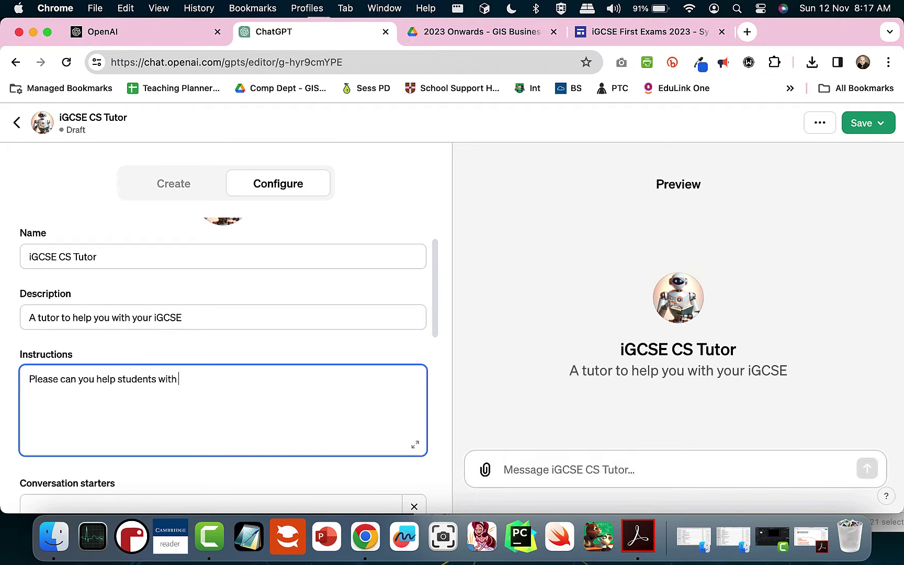
text( their iGCSE Computer Sci)
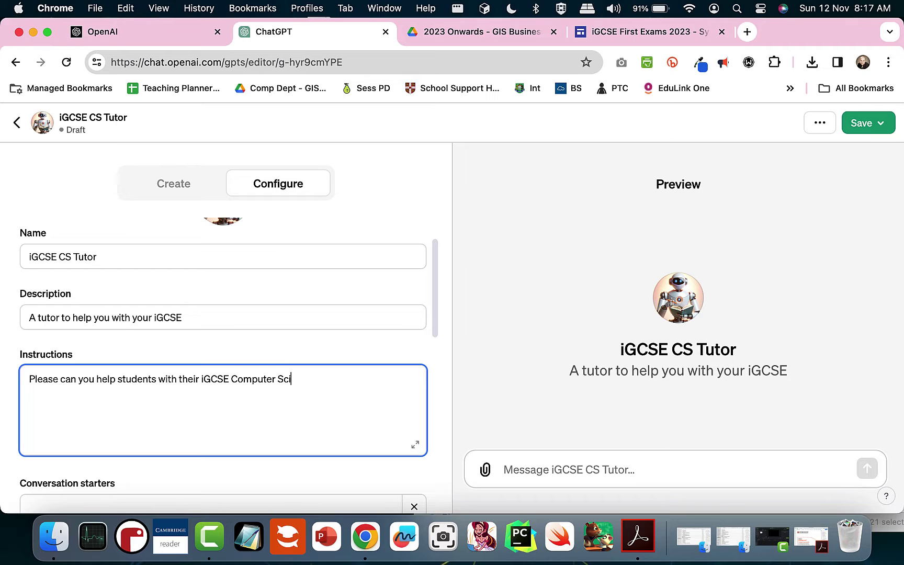
text(ence. Where possible please use the pseudocode provided in the syllabus. Please)
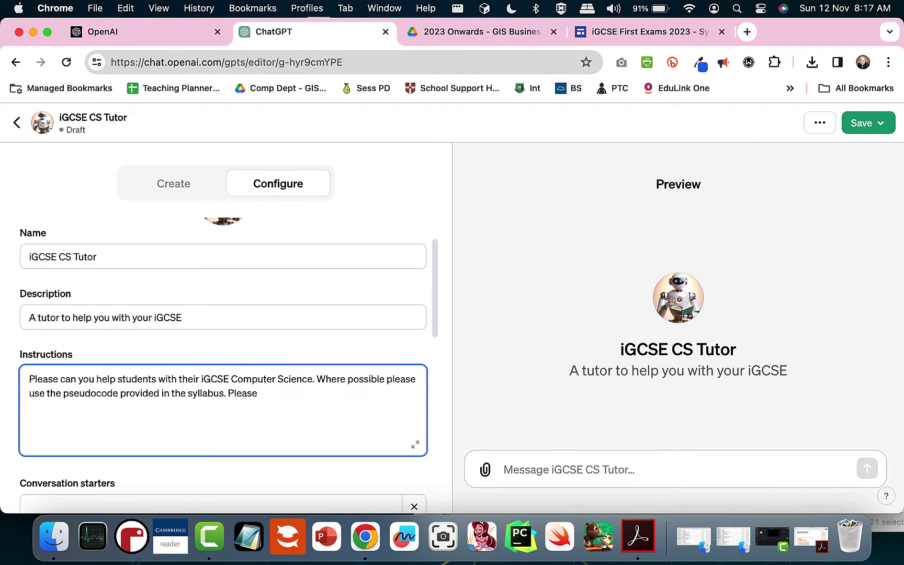
key(BackSpace)
key(BackSpace)
key(BackSpace)
key(BackSpace)
key(BackSpace)
text(e Python when needed.)
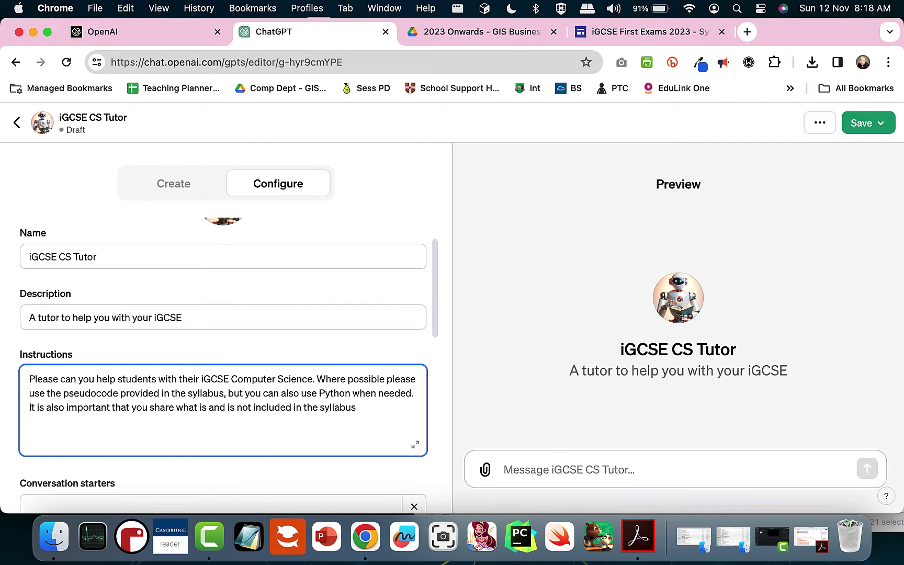
scroll(87, 337, down, 3)
text(.)
click(157, 311)
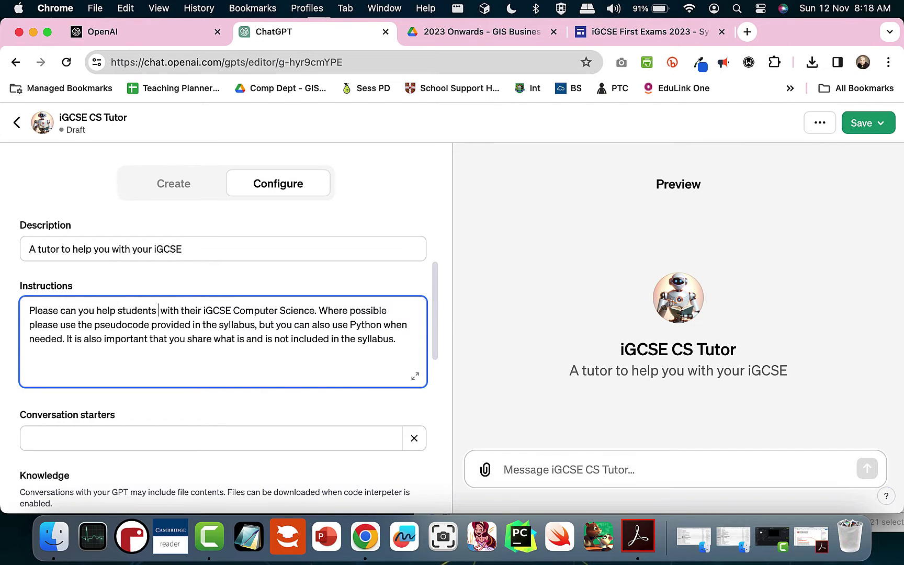
text(as a tutor)
Step: Add the conversation starter 'How can I help you with your iGCSE?'
scroll(196, 419, down, 2)
click(196, 397)
text(How c)
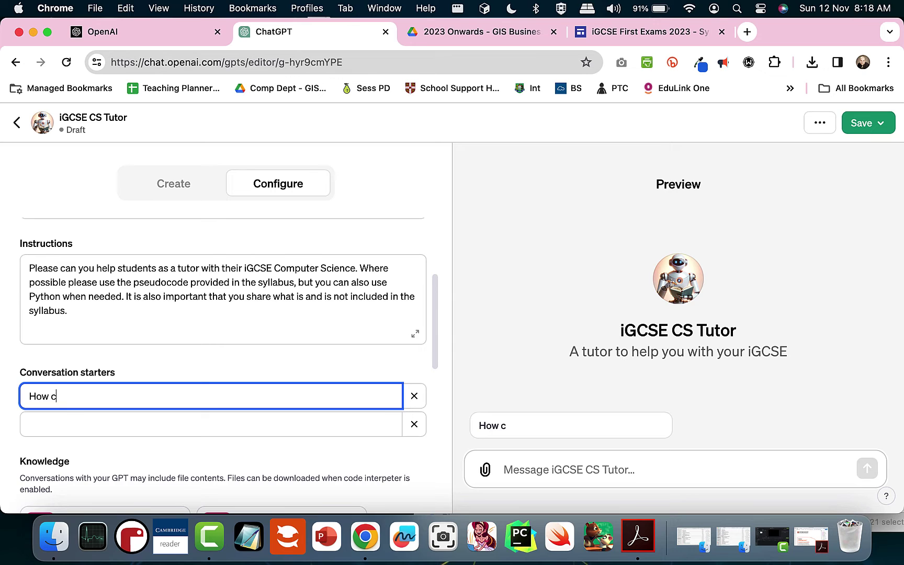
text(an I help you with your iGCSE?)
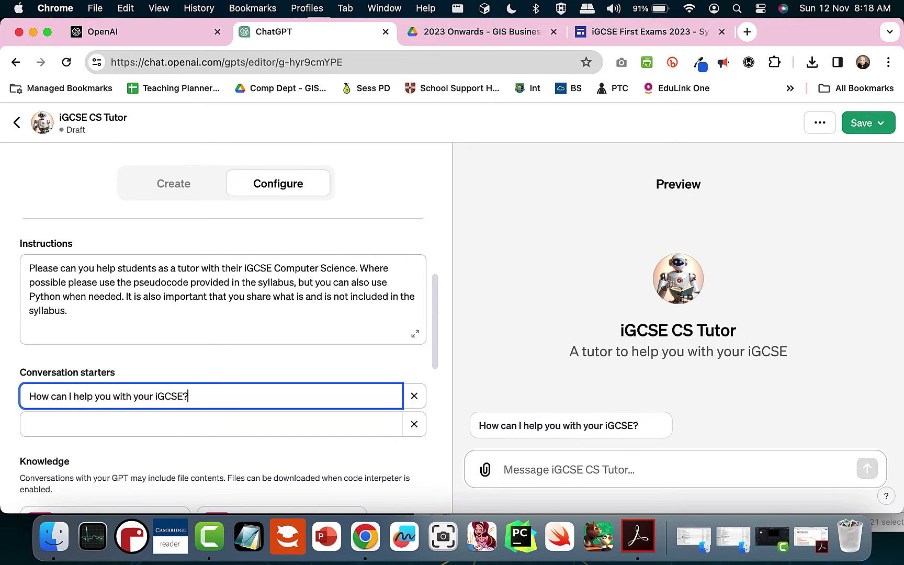
click(238, 363)
scroll(317, 282, down, 5)
Step: Ask the preview tutor 'What kinds of loops should I know about?'
scroll(308, 236, up, 10)
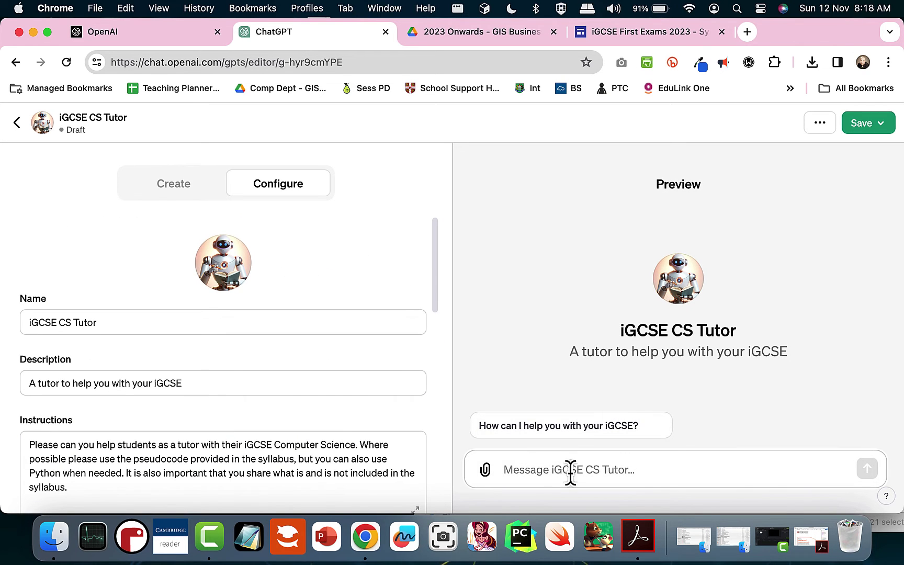
text(What kinds of )
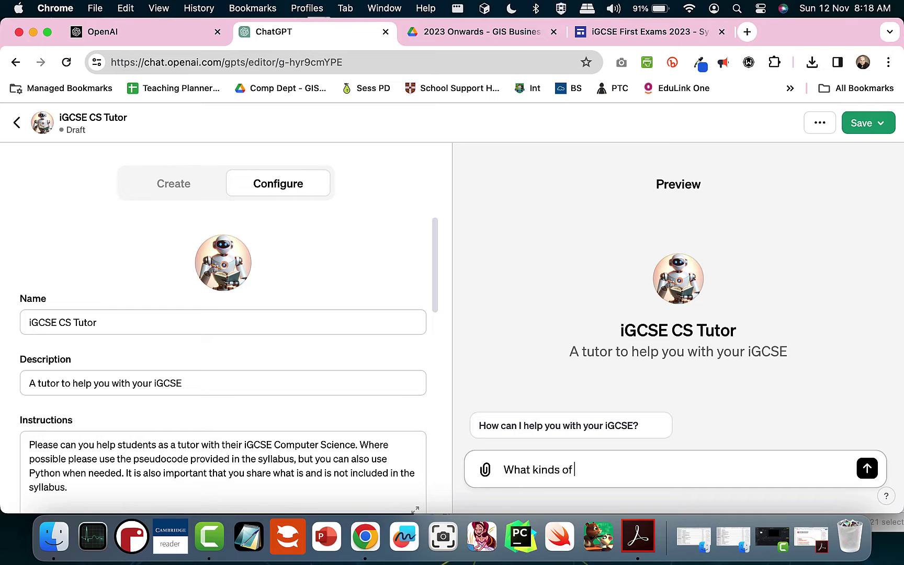
text(loops should I know about?)
key(Return)
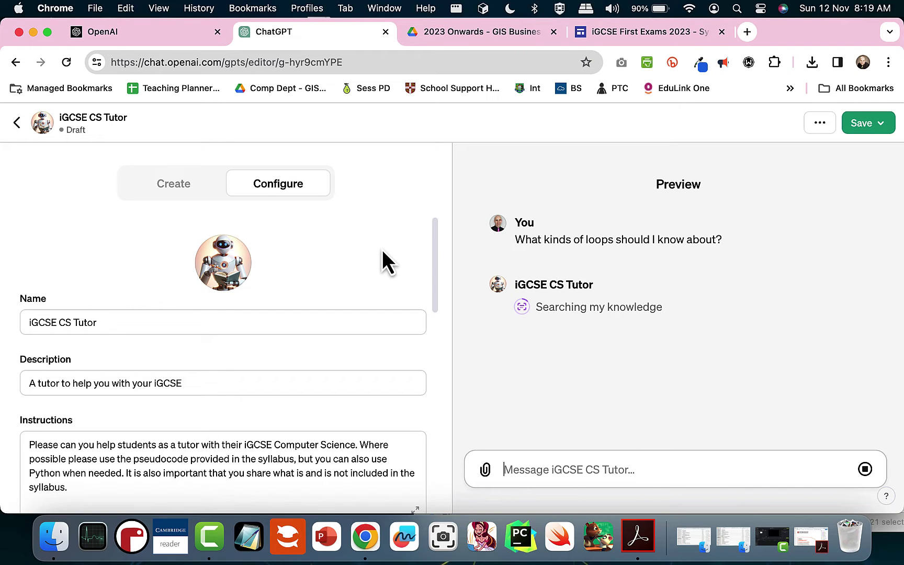
Step: Review the loops answer, then save and confirm publishing iGCSE CS Tutor
scroll(361, 334, down, 15)
scroll(356, 293, up, 15)
scroll(326, 355, down, 10)
scroll(325, 354, up, 10)
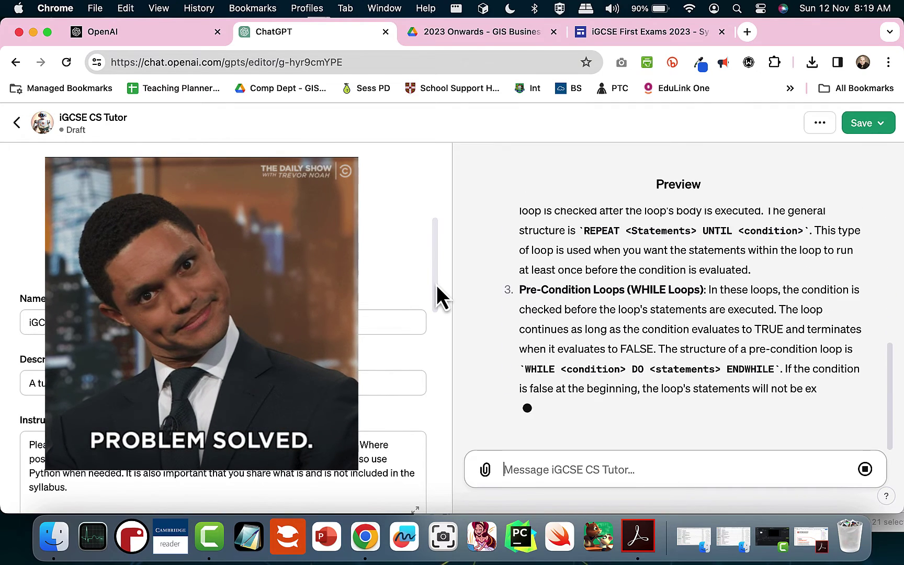
scroll(532, 249, up, 15)
scroll(551, 323, down, 15)
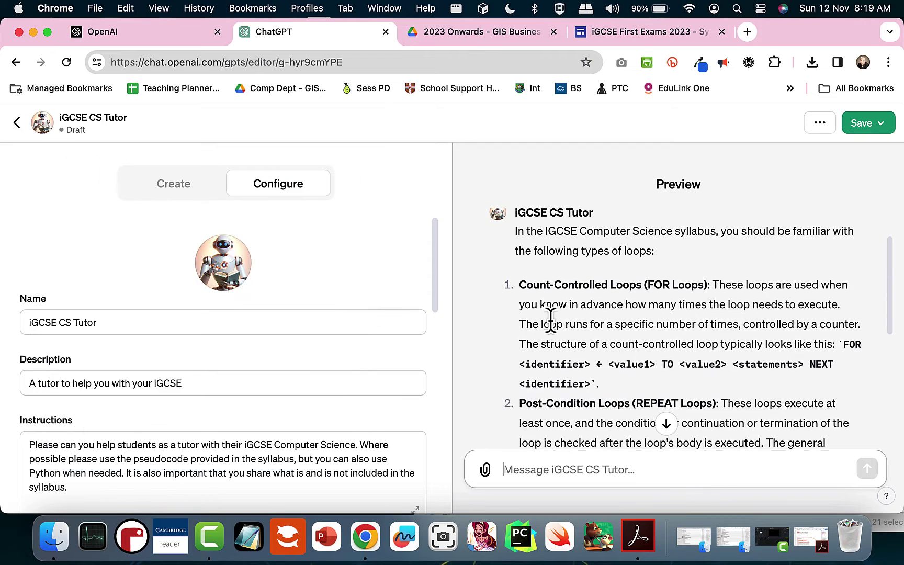
click(868, 123)
click(811, 330)
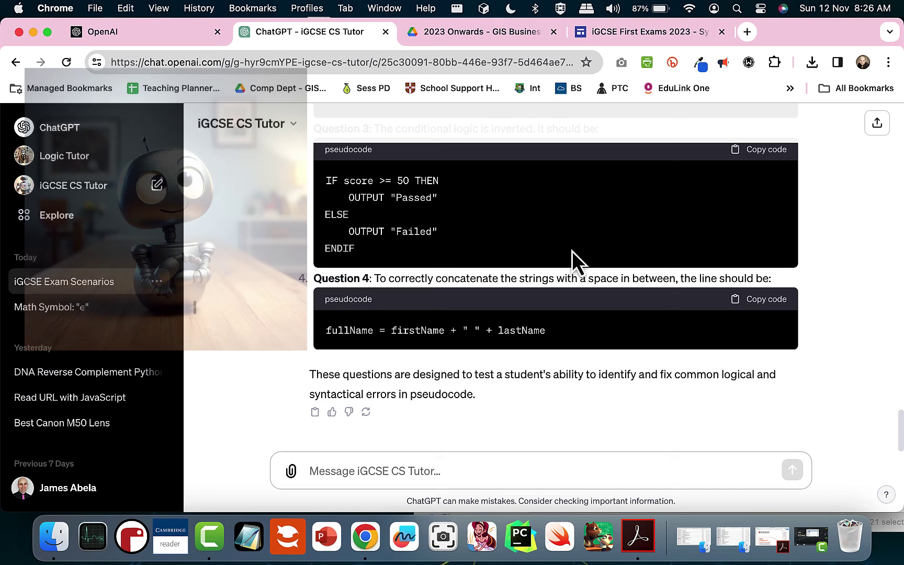
Step: Open iGCSE CS Tutor, reopen it with Edit GPT, and switch to the Create chat
click(78, 282)
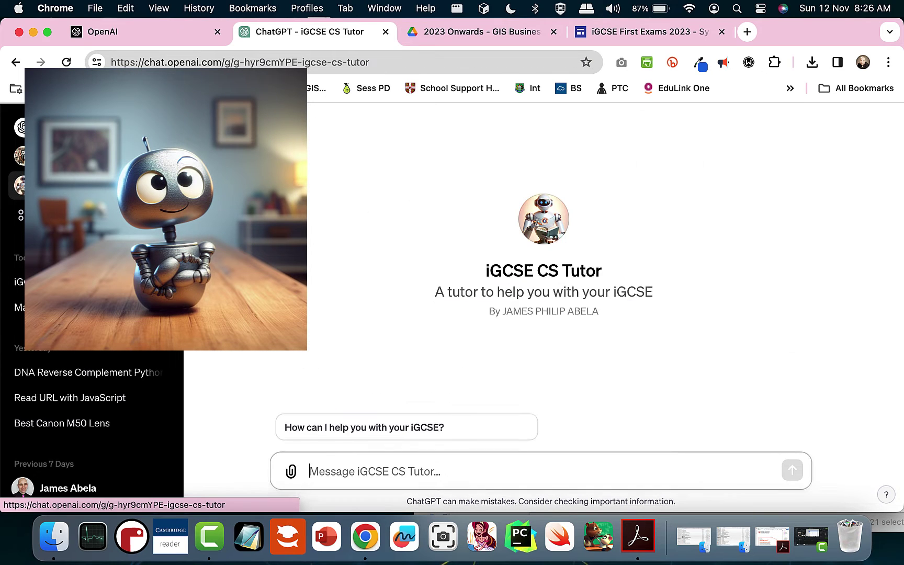
click(259, 228)
click(286, 191)
scroll(264, 341, down, 2)
click(185, 191)
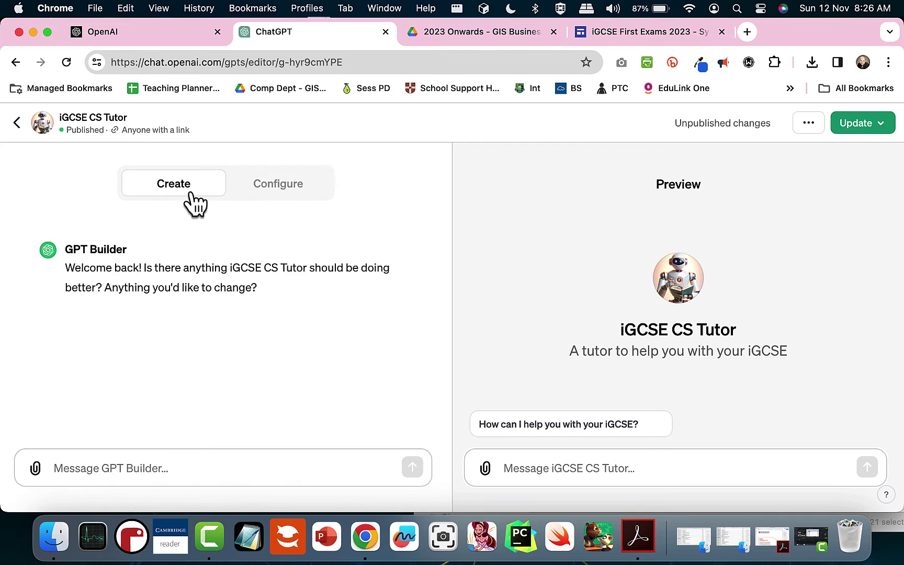
Step: Ask the builder to use ← rather than the equals sign for pseudocode assignment
click(162, 467)
text(For assi)
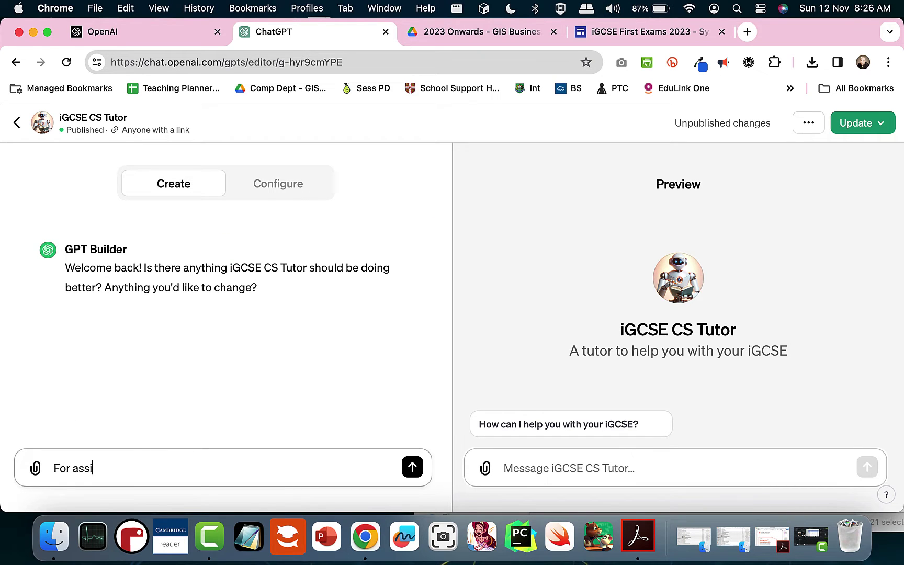
text(gnment in pseudcodocode please can you use)
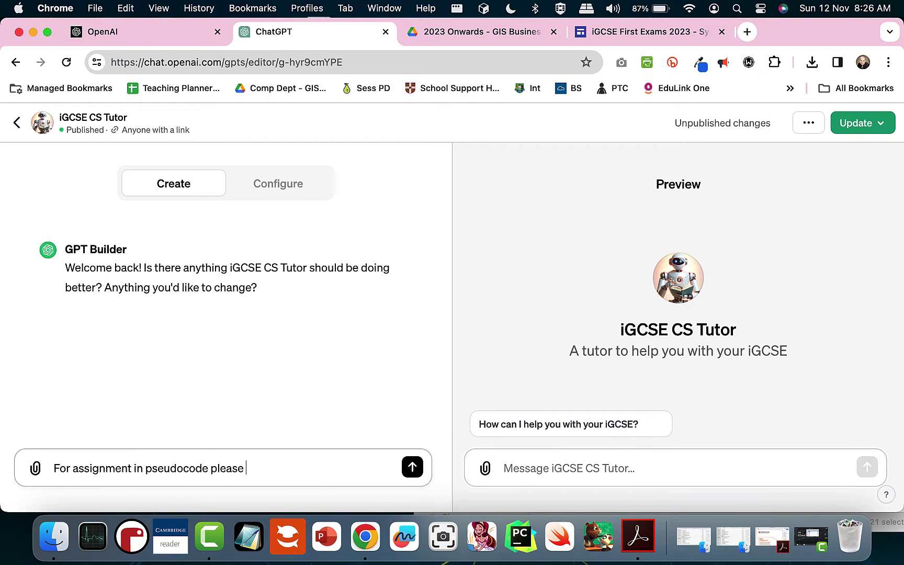
text(←)
text(rather than the equals si)
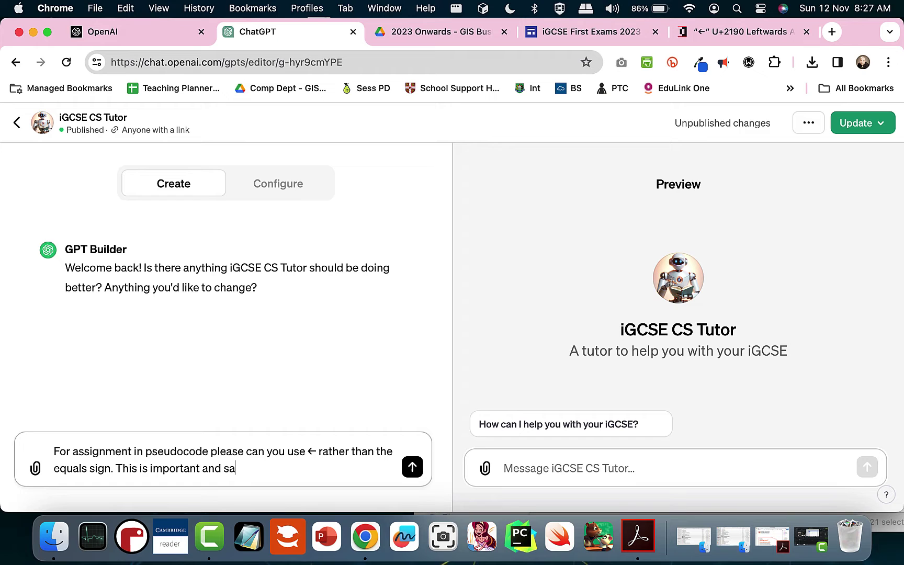
key(Return)
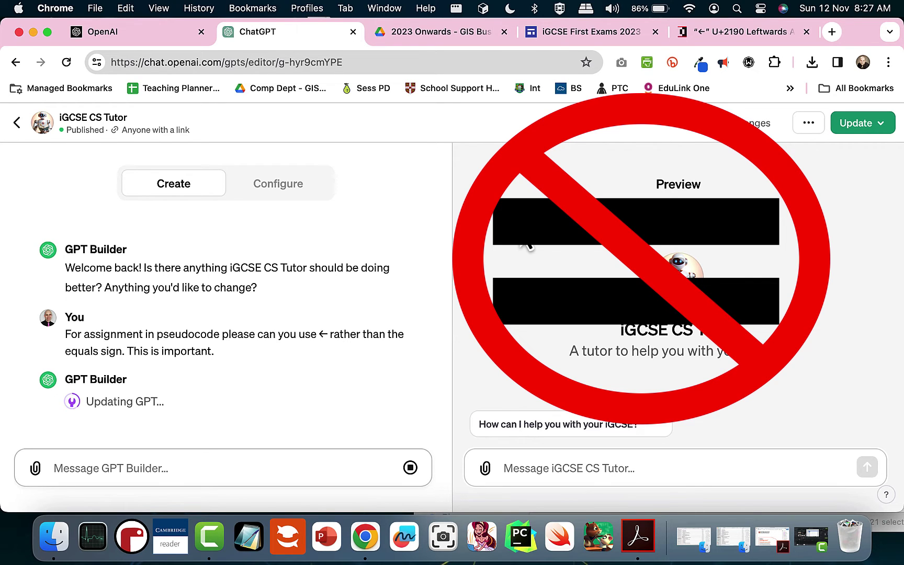
Step: Send the preview three requests: count to 10 in pseudocode, a totalling algorithm, an insertion sort
click(577, 477)
text(How would I count to 10 in pseudocode?)
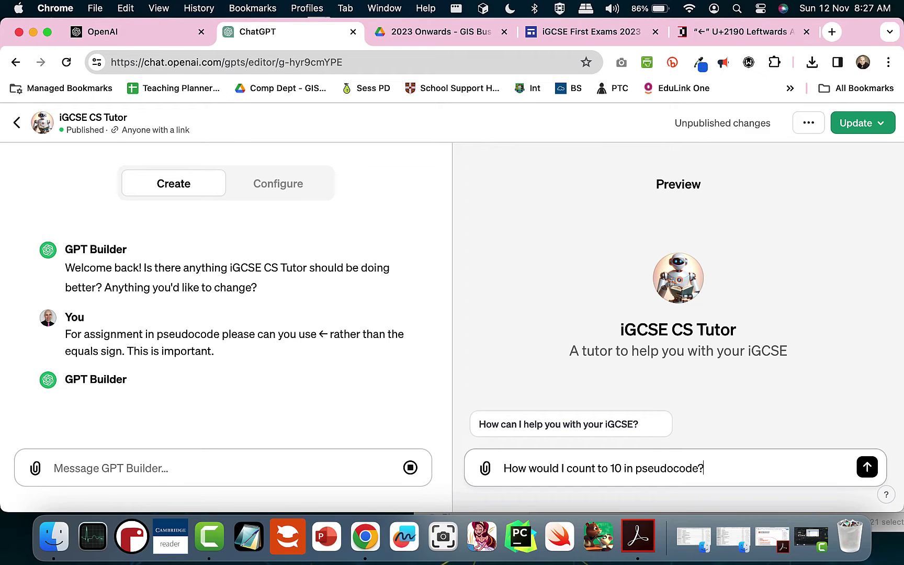
key(Return)
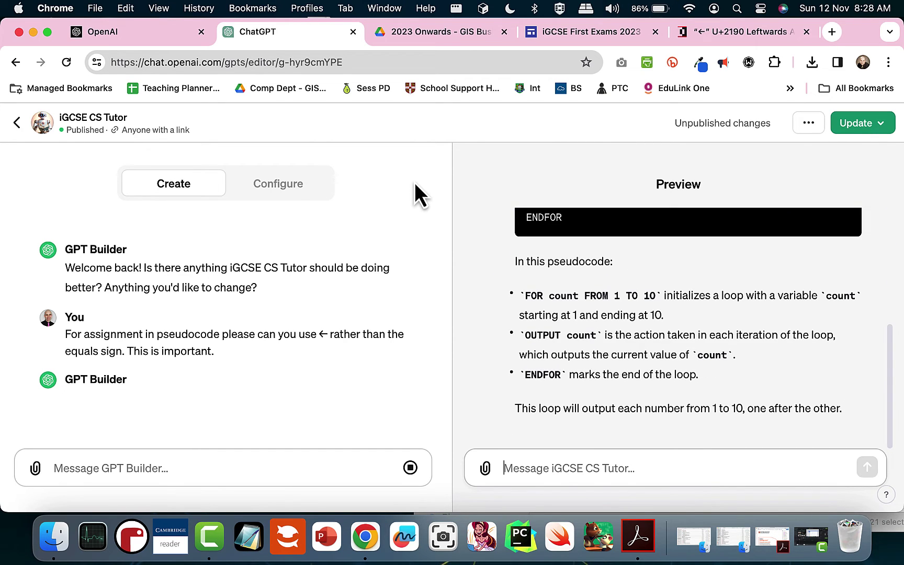
scroll(515, 264, up, 2)
scroll(515, 264, down, 2)
text(Could you make a totallin)
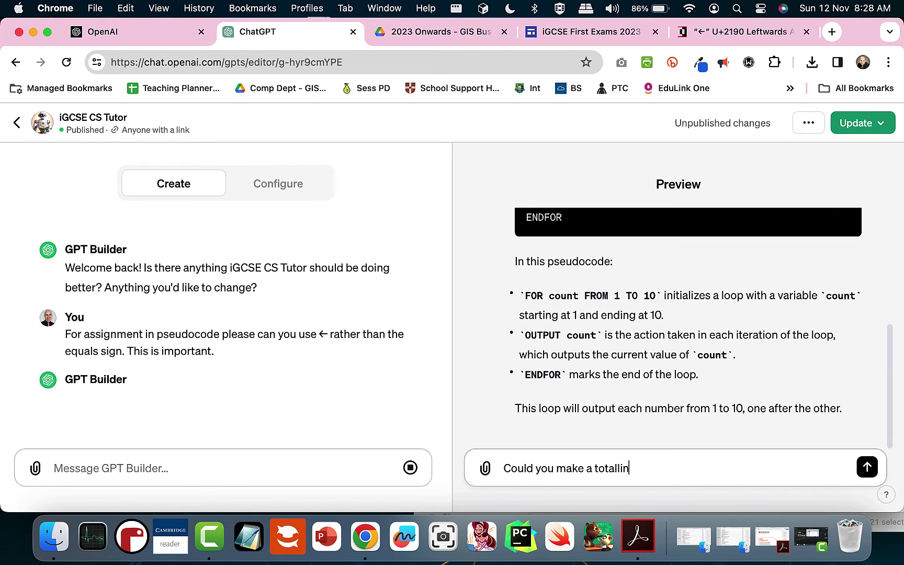
text(g algorithm for me?)
key(Return)
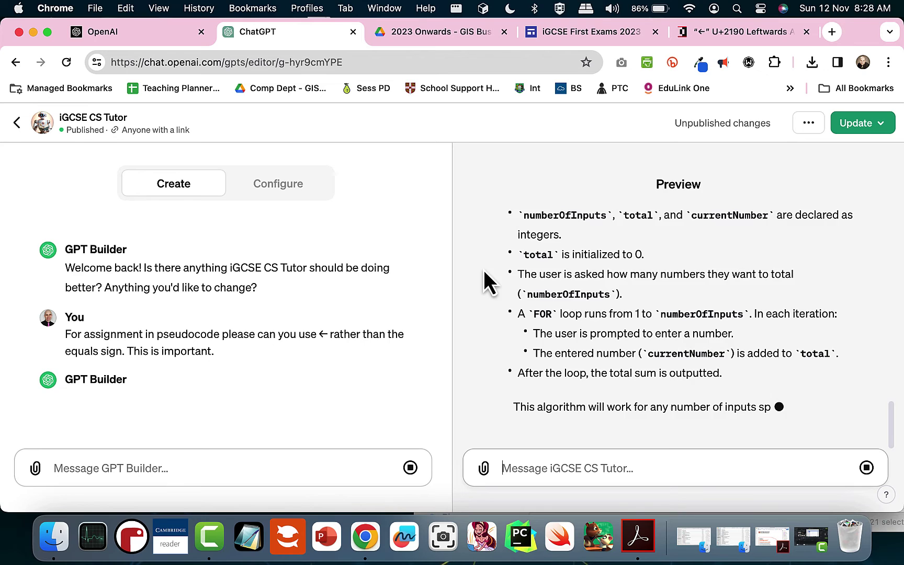
scroll(512, 269, up, 5)
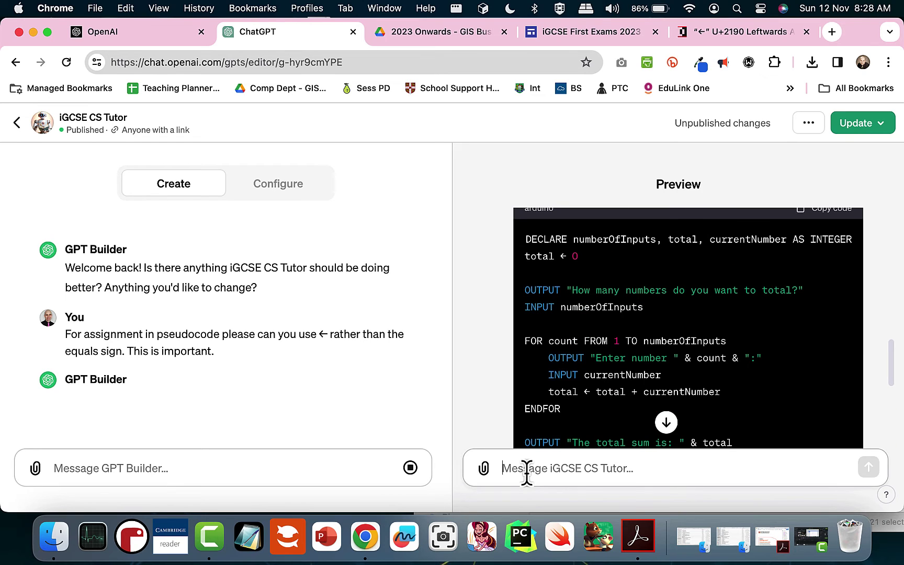
text(Please could you make an insertion sort for )
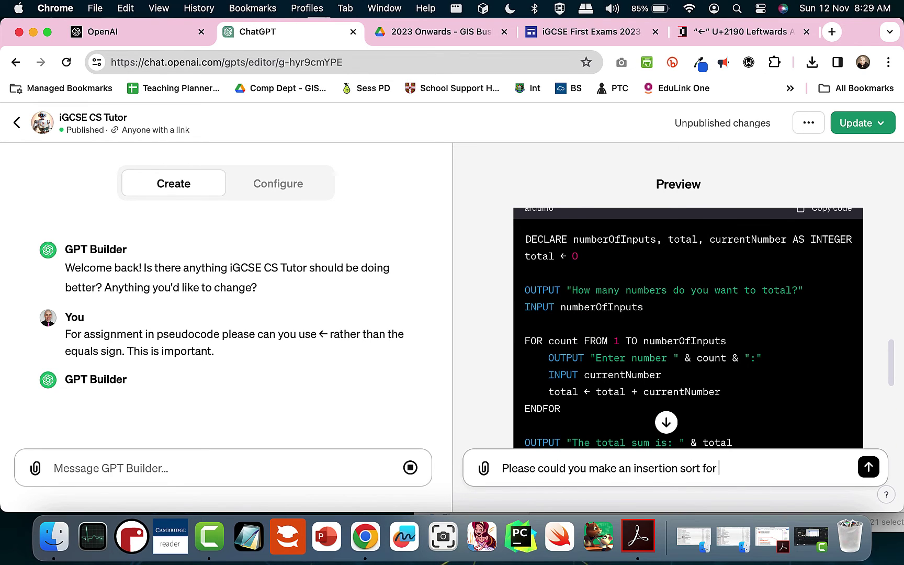
text(me?)
key(Return)
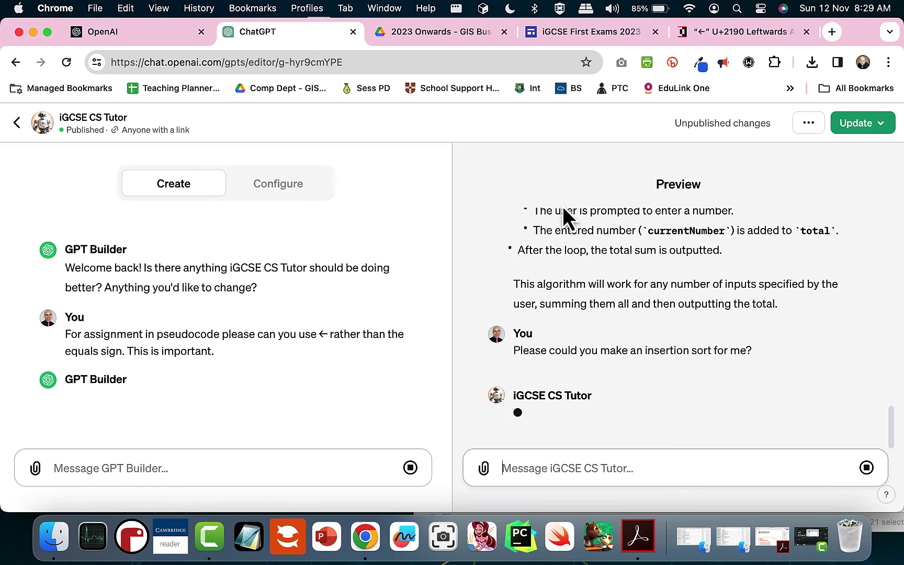